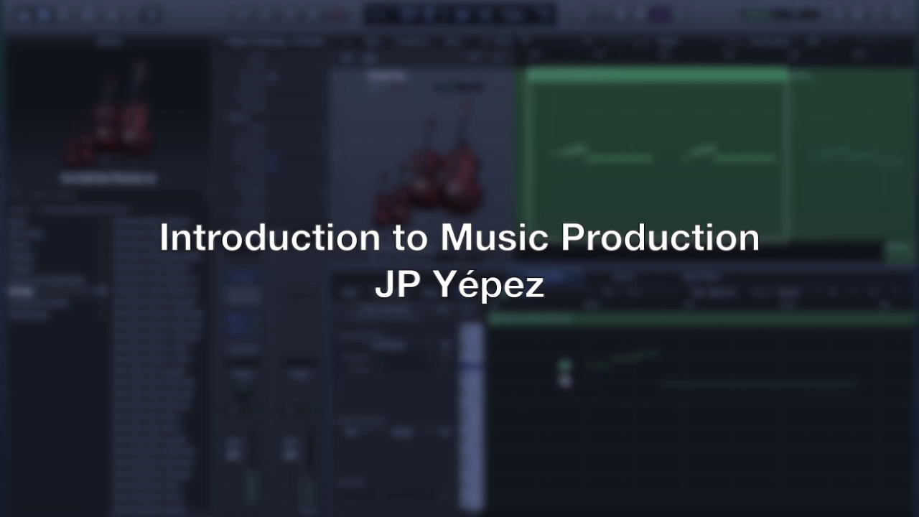
{"action": "left_click_drag", "start_coordinate": [564, 375], "coordinate": [564, 406]}
{"action": "left_click_drag", "start_coordinate": [597, 368], "coordinate": [643, 402]}
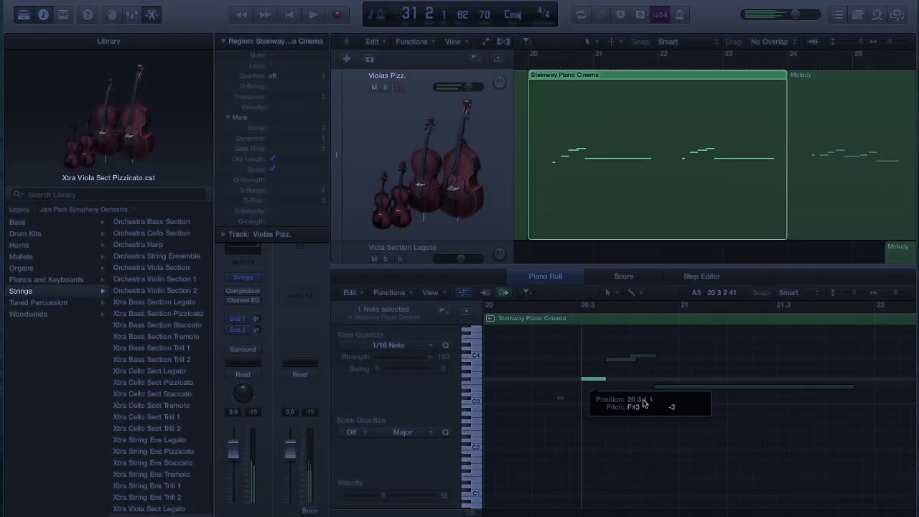
{"action": "left_click", "coordinate": [745, 388]}
{"action": "scroll", "coordinate": [745, 389], "scroll_direction": "right", "scroll_amount": 2}
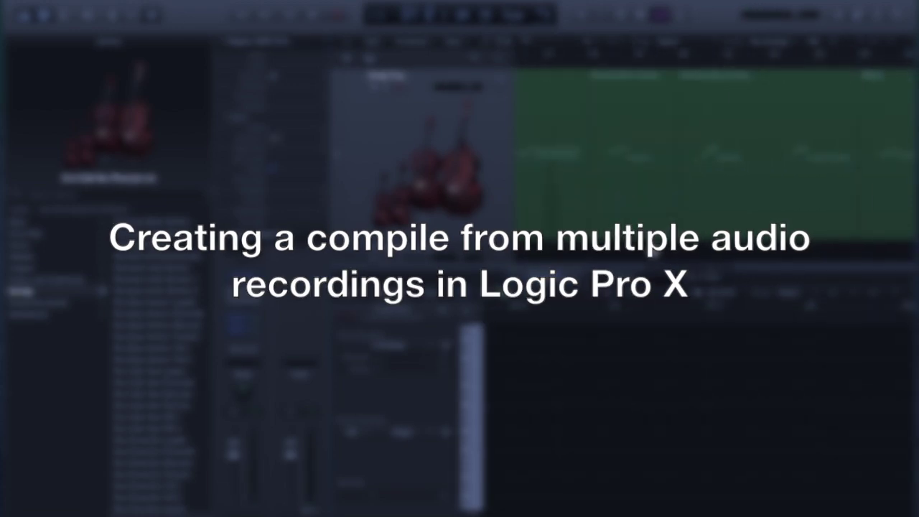
{"action": "scroll", "coordinate": [653, 250], "scroll_direction": "down", "scroll_amount": 8}
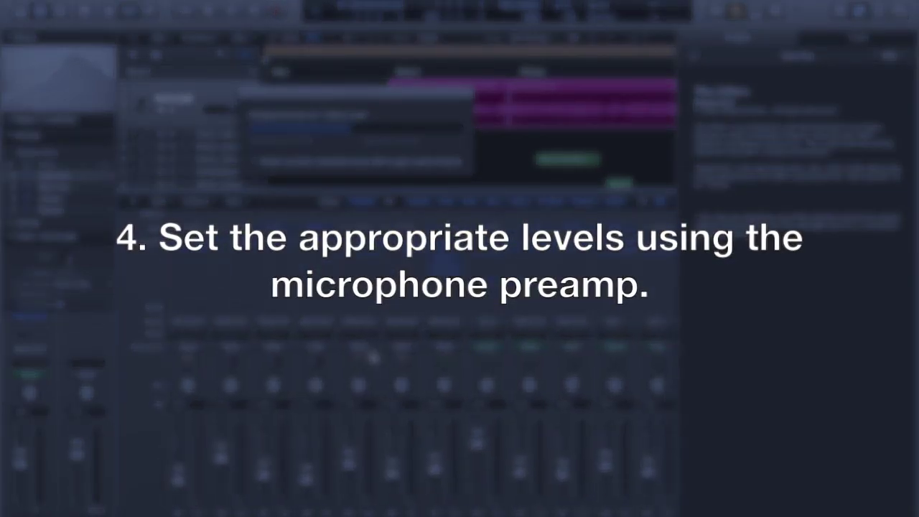
{"action": "key", "text": "x"}
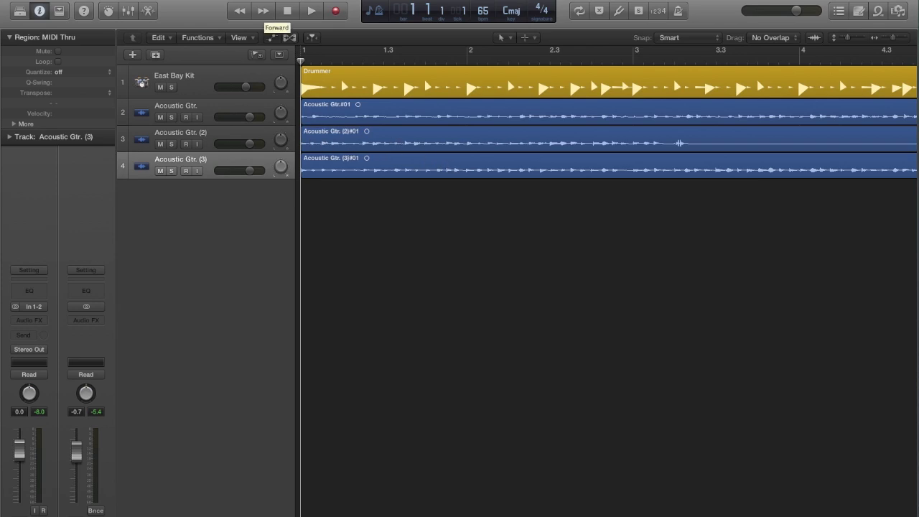
Create one new audio track with No Input and Output 1 + 2, and name it Acoustic Gtr. Comp
{"action": "left_click", "coordinate": [141, 0]}
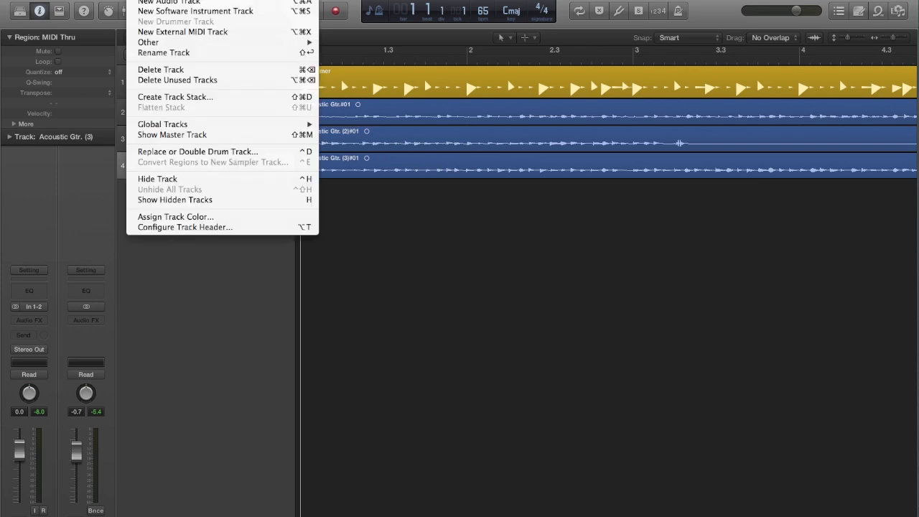
{"action": "left_click", "coordinate": [159, 0]}
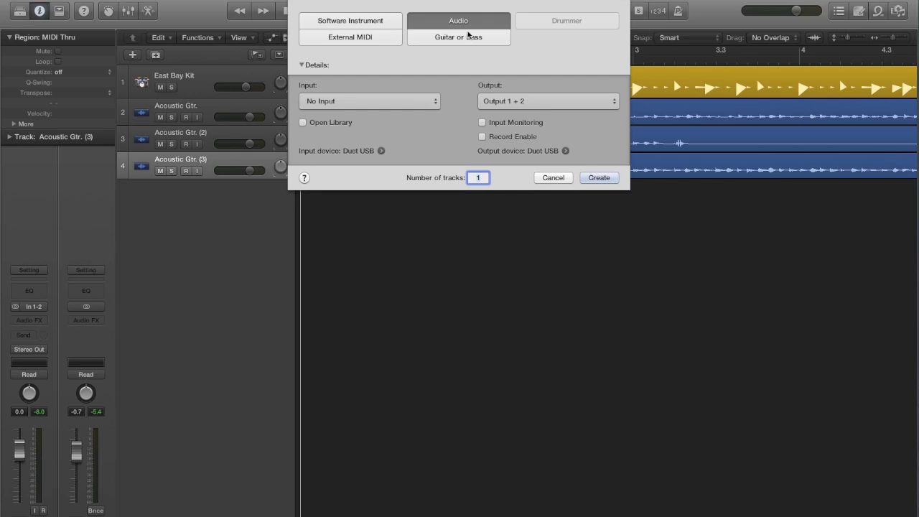
{"action": "left_click", "coordinate": [403, 102]}
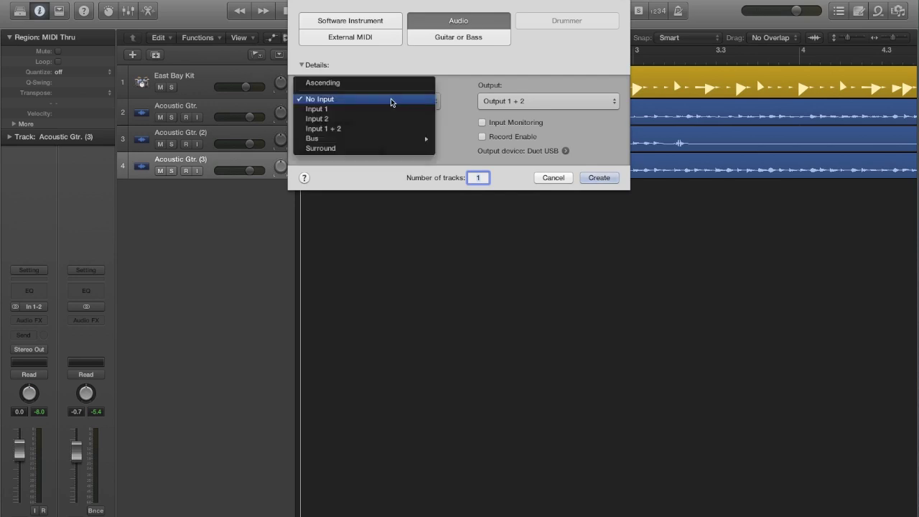
{"action": "left_click", "coordinate": [391, 101]}
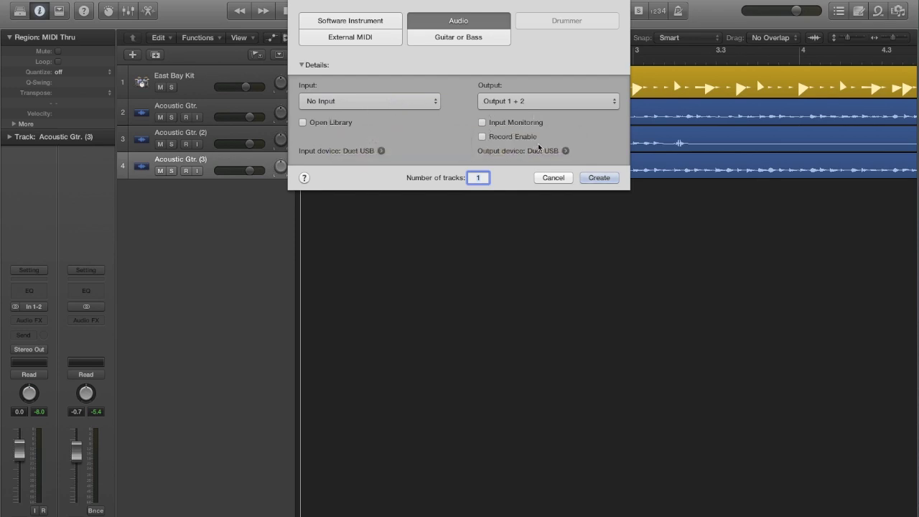
{"action": "left_click", "coordinate": [602, 178]}
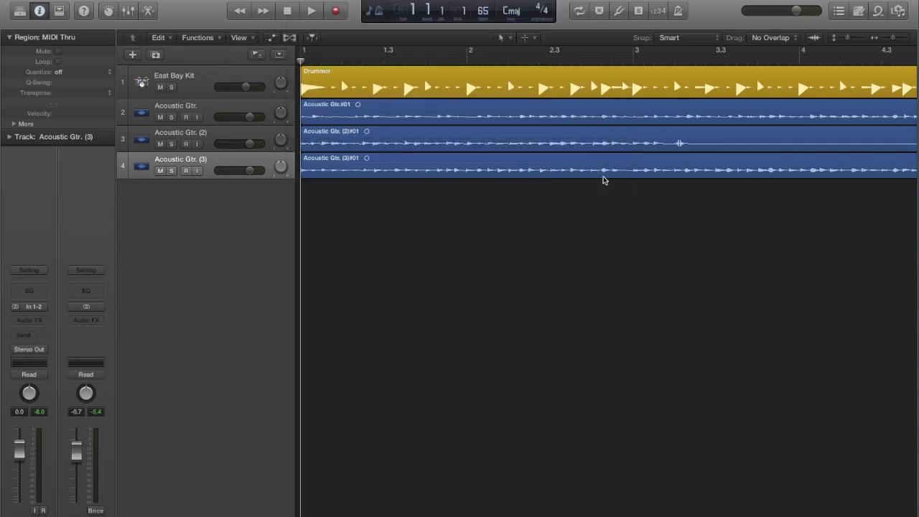
{"action": "double_click", "coordinate": [171, 188]}
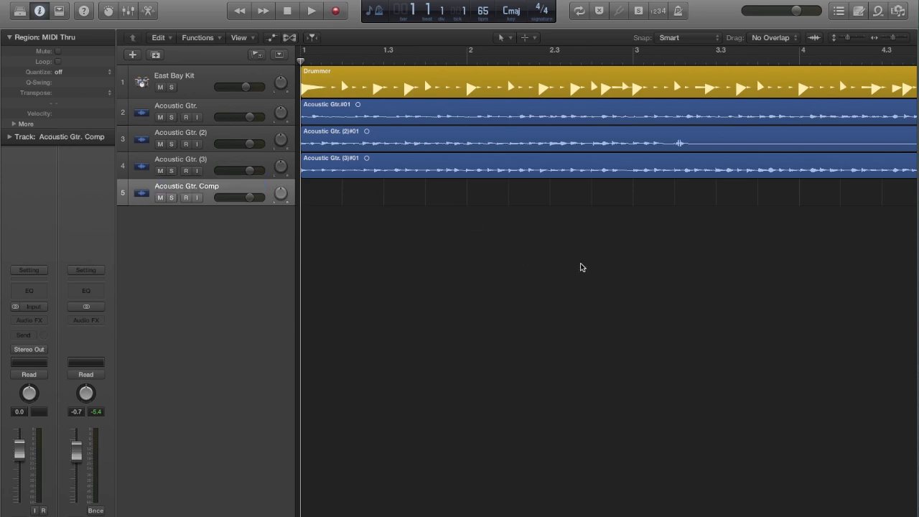
Split the Acoustic Gtr. (2) region at bar 2 and copy its first part to the Acoustic Gtr. Comp track
{"action": "key", "text": "t"}
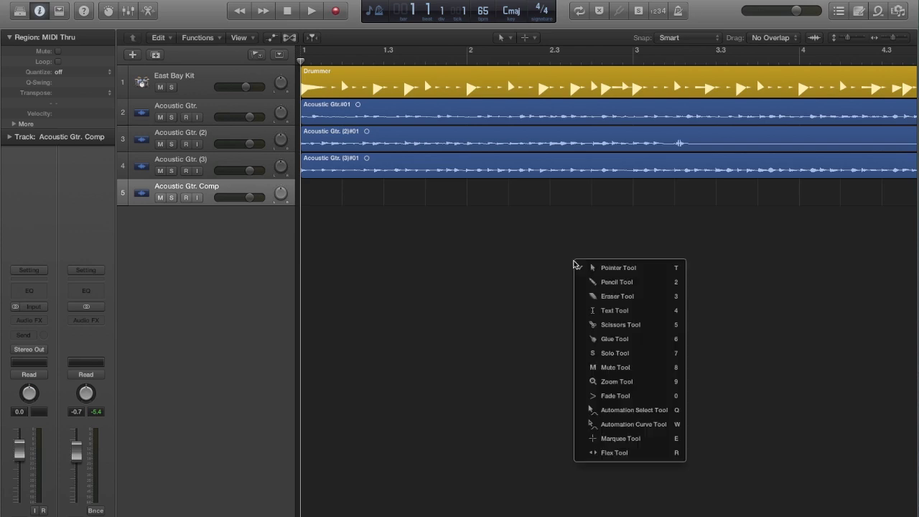
{"action": "left_click", "coordinate": [640, 339]}
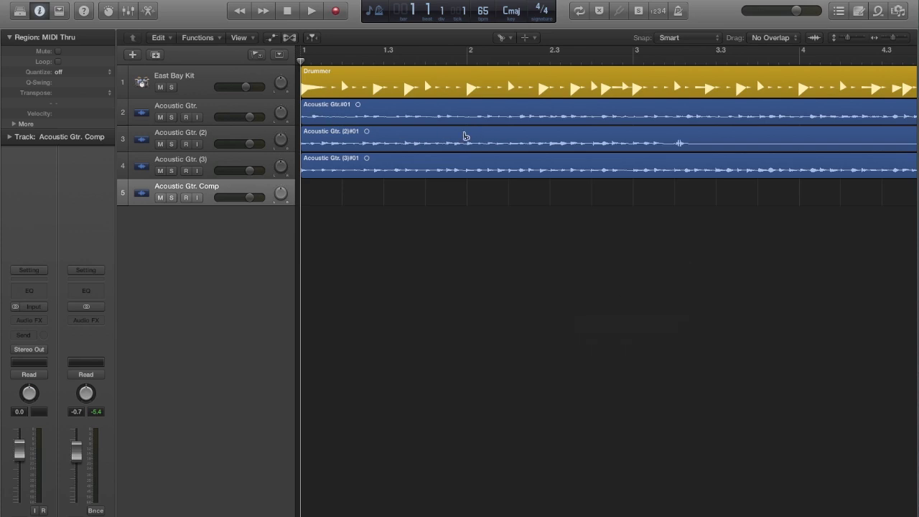
{"action": "left_click", "coordinate": [466, 137]}
{"action": "left_click_drag", "start_coordinate": [388, 140], "coordinate": [381, 192], "text": "alt"}
Copy the bar 2 to bar 3 section of Acoustic Gtr. (3) to the same position on the Acoustic Gtr. Comp track
{"action": "left_click", "coordinate": [634, 237]}
{"action": "left_click_drag", "start_coordinate": [469, 189], "coordinate": [633, 158]}
{"action": "left_click_drag", "start_coordinate": [536, 159], "coordinate": [538, 187]}
{"action": "scroll", "coordinate": [629, 205], "scroll_direction": "right", "scroll_amount": 2}
{"action": "scroll", "coordinate": [338, 132], "scroll_direction": "left", "scroll_amount": 2}
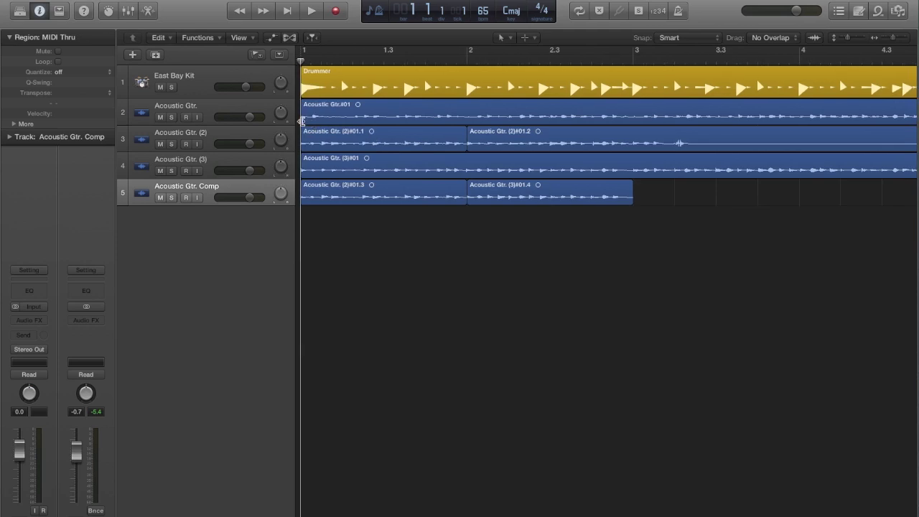
Trim the start of the Acoustic Gtr. region to bar 3 and copy the remaining part to the Acoustic Gtr. Comp track
{"action": "left_click_drag", "start_coordinate": [301, 120], "coordinate": [655, 218]}
{"action": "key", "text": "Return"}
{"action": "scroll", "coordinate": [647, 122], "scroll_direction": "right", "scroll_amount": 3}
{"action": "left_click", "coordinate": [655, 218]}
{"action": "scroll", "coordinate": [654, 218], "scroll_direction": "left", "scroll_amount": 3}
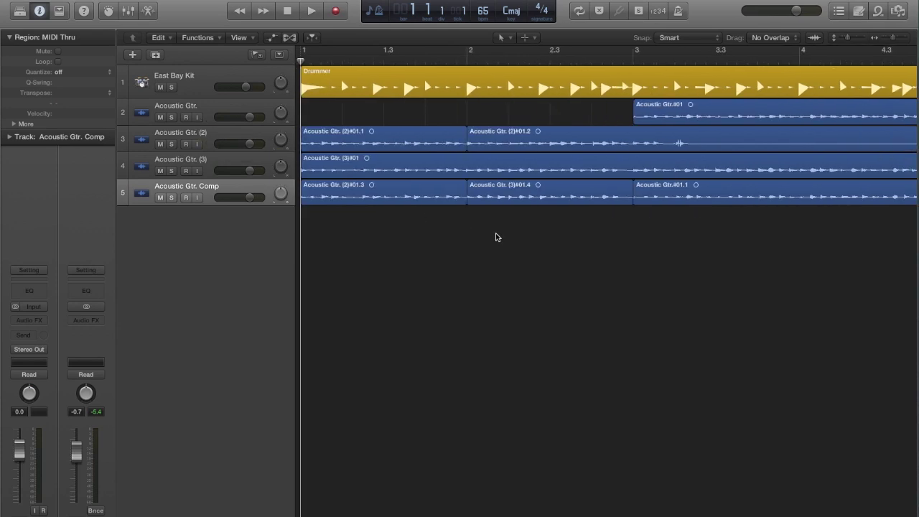
Mute the three original Acoustic Gtr. tracks and enlarge the Acoustic Gtr. Comp track's height
{"action": "left_click", "coordinate": [160, 117]}
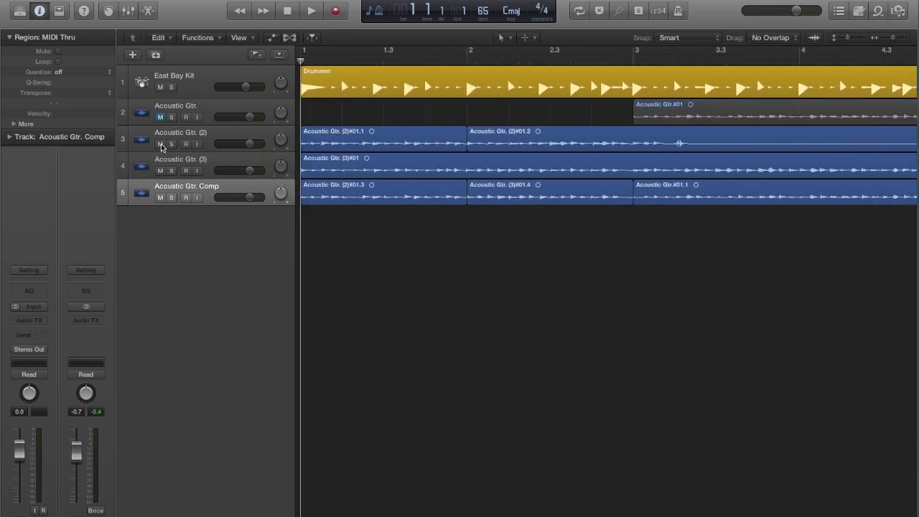
{"action": "left_click_drag", "start_coordinate": [161, 144], "coordinate": [161, 170]}
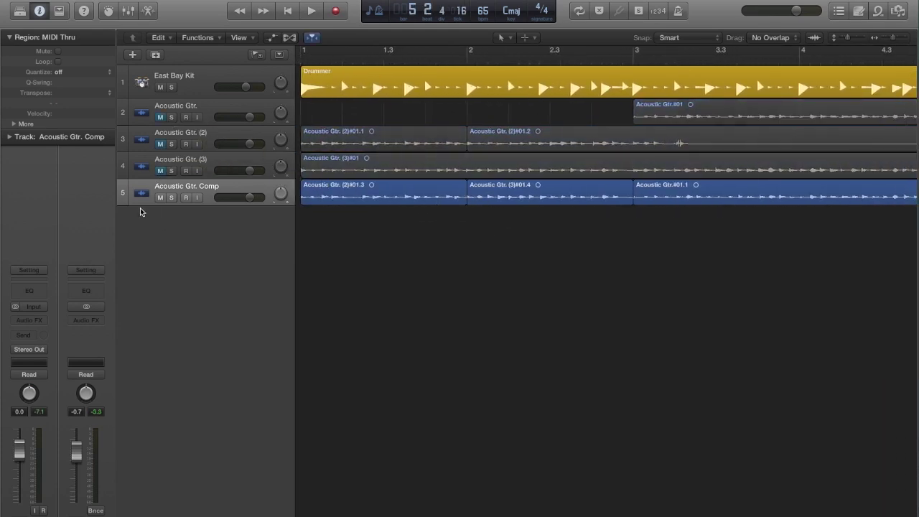
{"action": "left_click_drag", "start_coordinate": [129, 207], "coordinate": [135, 350]}
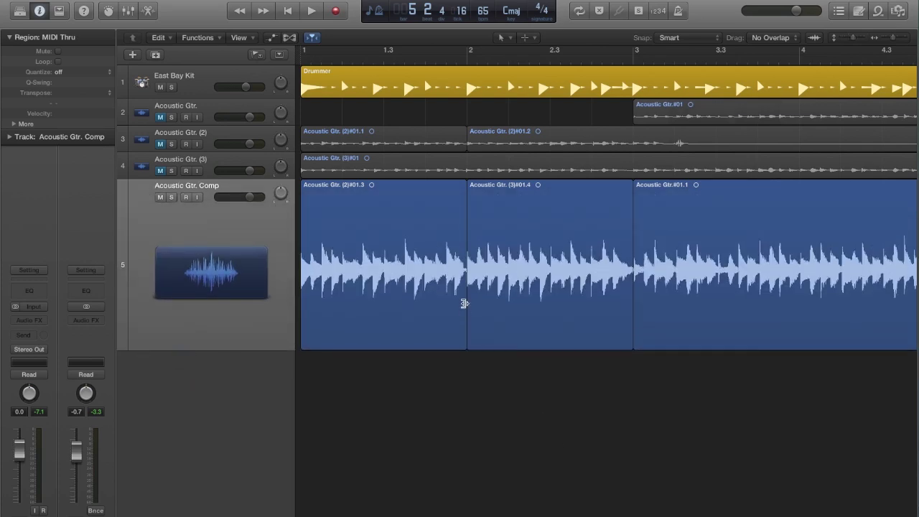
Move the comp's region joins slightly before bars 2 and 3, and add short crossfades across both with the Fade Tool
{"action": "left_click_drag", "start_coordinate": [462, 214], "coordinate": [464, 255]}
{"action": "right_click", "coordinate": [526, 448]}
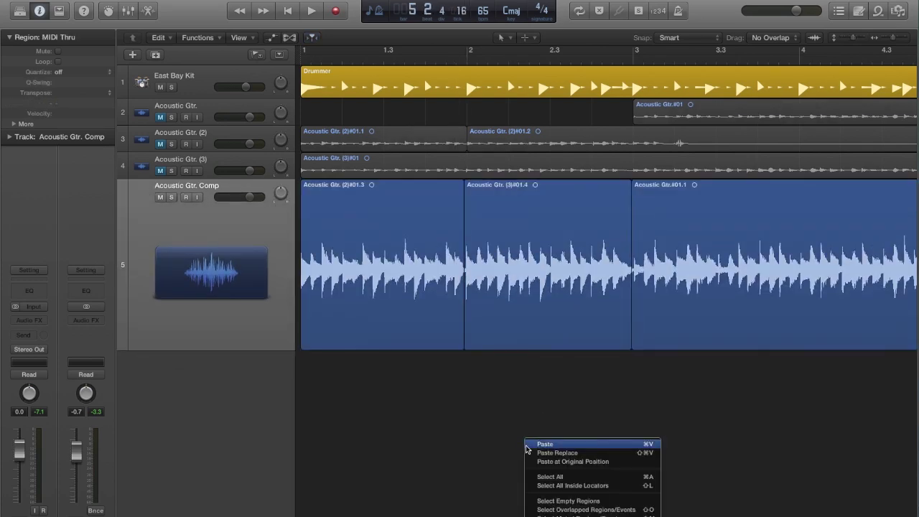
{"action": "left_click", "coordinate": [458, 425]}
{"action": "key", "text": "t"}
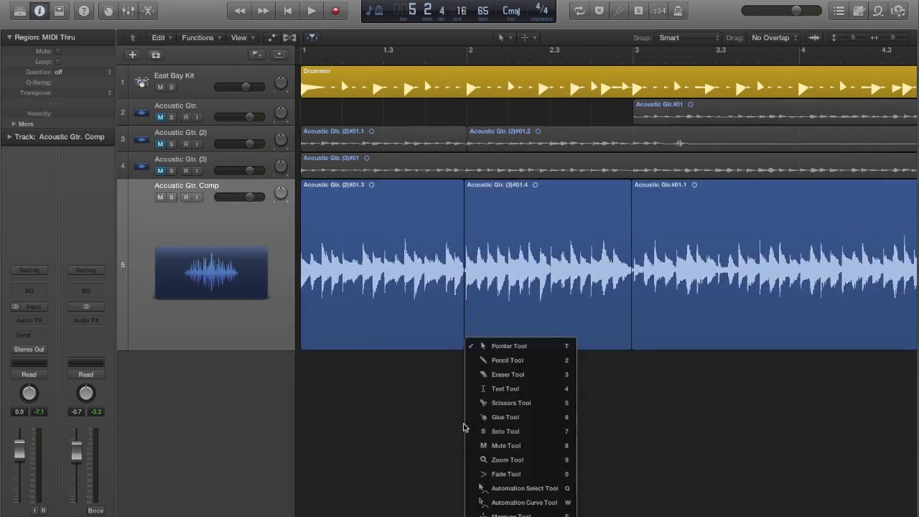
{"action": "left_click", "coordinate": [519, 474]}
{"action": "left_click", "coordinate": [461, 250]}
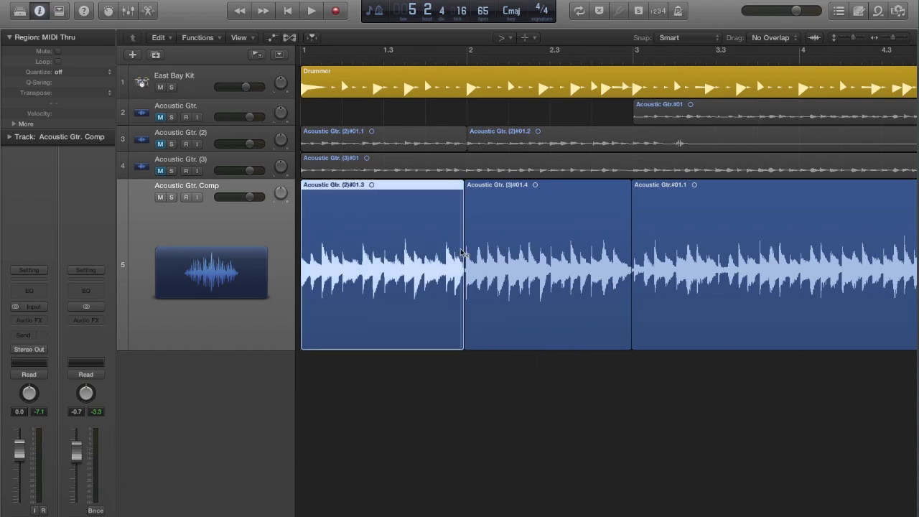
{"action": "left_click_drag", "start_coordinate": [466, 250], "coordinate": [466, 250]}
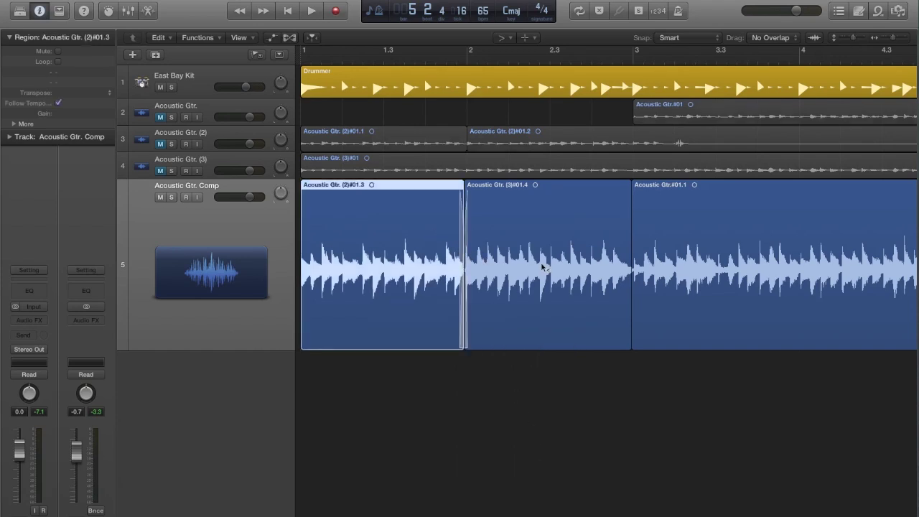
{"action": "left_click", "coordinate": [630, 257]}
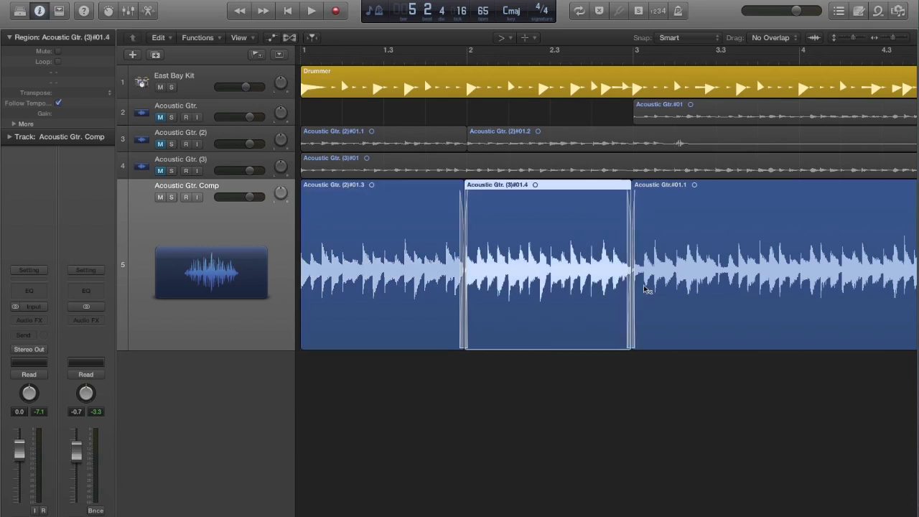
Play the finished comp with the drums from the beginning of the project to just past bar 5
{"action": "scroll", "coordinate": [579, 370], "scroll_direction": "right", "scroll_amount": 1}
{"action": "key", "text": "Return"}
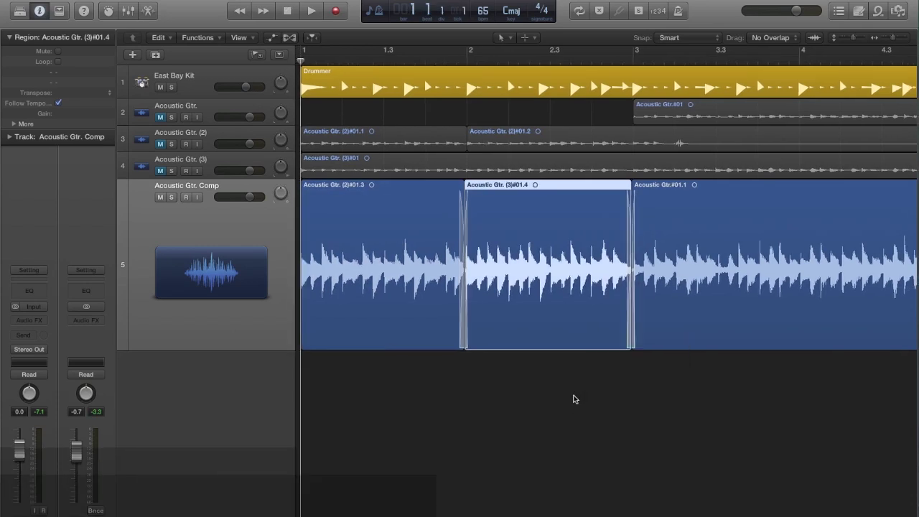
{"action": "key", "text": "space"}
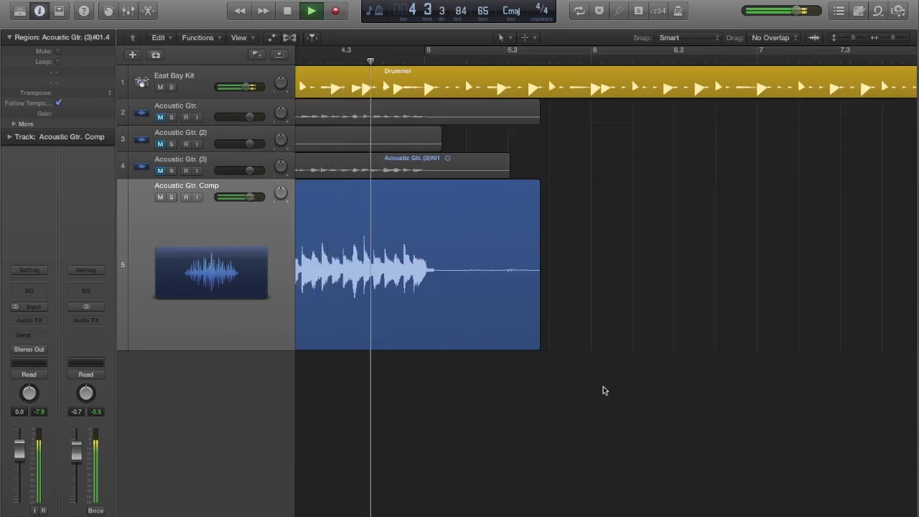
{"action": "key", "text": "space"}
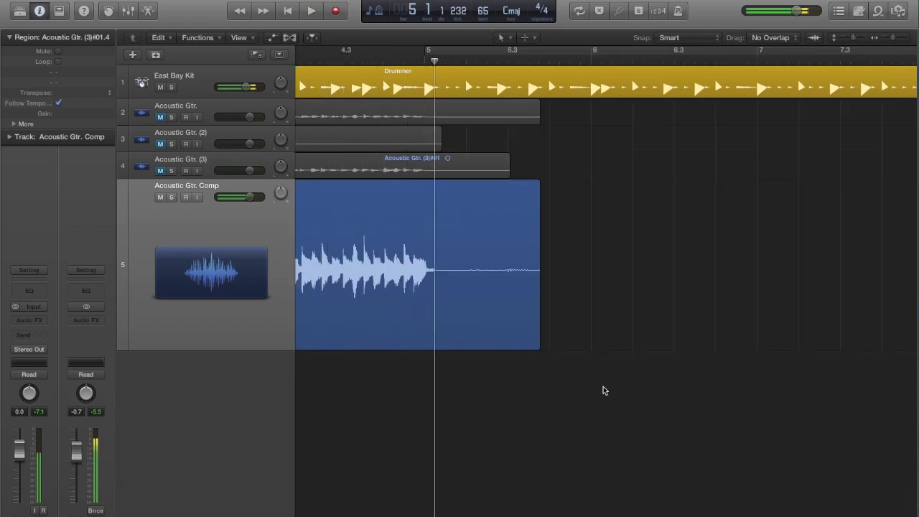
{"action": "scroll", "coordinate": [569, 391], "scroll_direction": "left", "scroll_amount": 10}
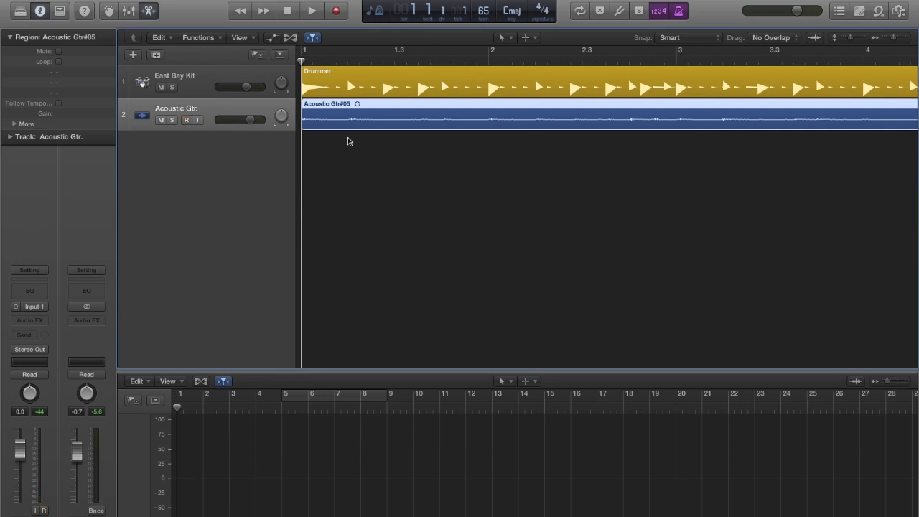
Record a second take over the existing Acoustic Gtr. region to about bar 7, and return the playhead to the start
{"action": "key", "text": "r"}
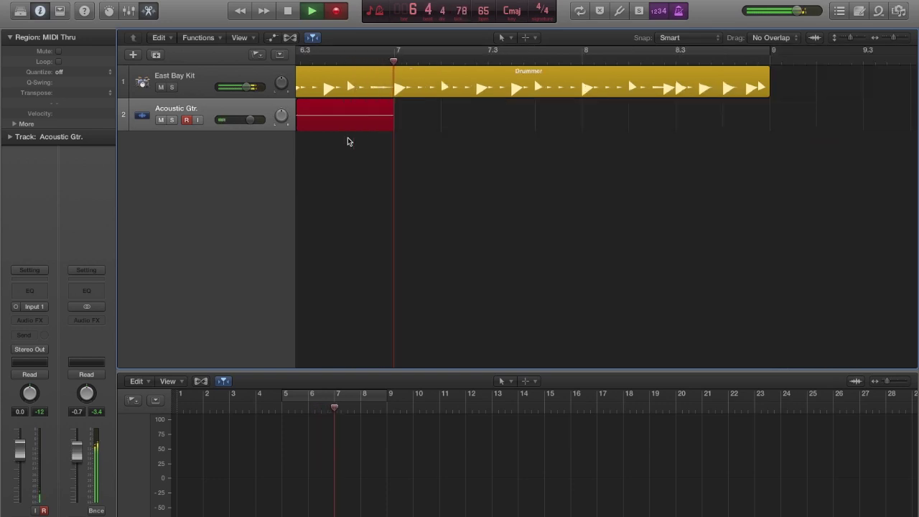
{"action": "key", "text": "space"}
{"action": "key", "text": "Return"}
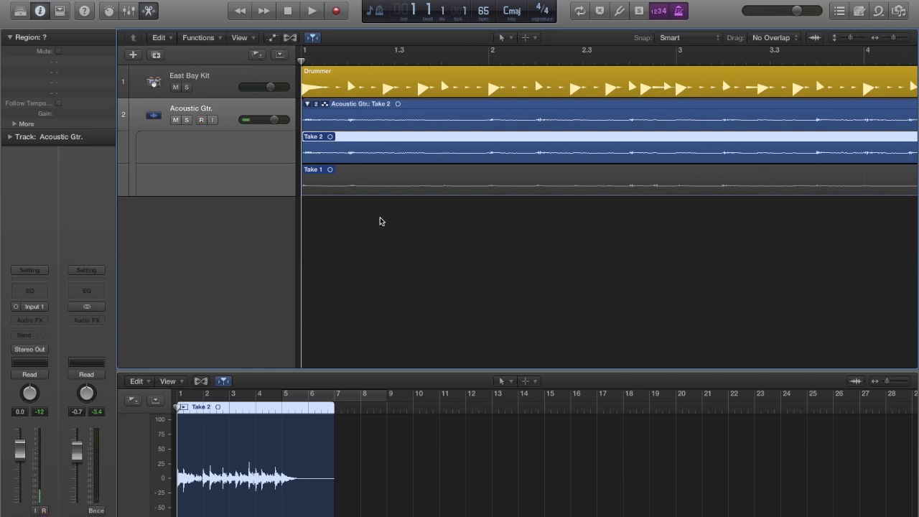
{"action": "scroll", "coordinate": [358, 189], "scroll_direction": "right", "scroll_amount": 5}
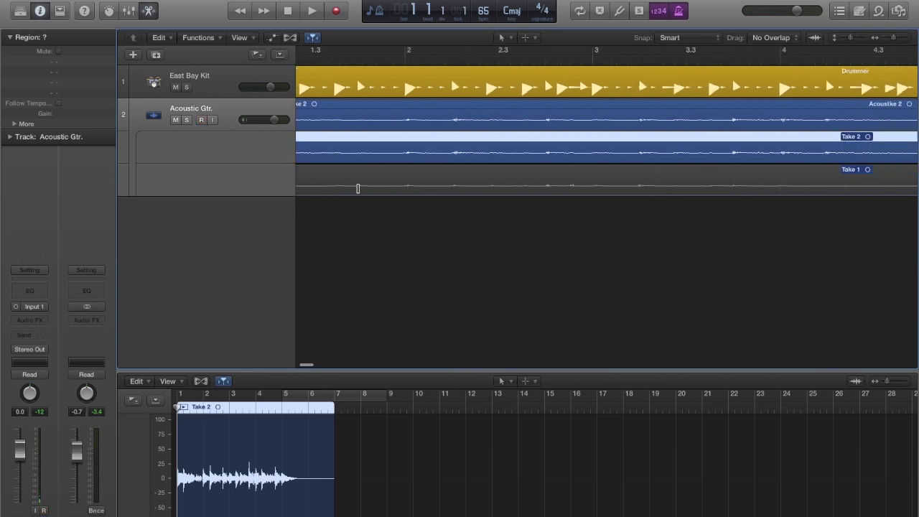
{"action": "scroll", "coordinate": [358, 189], "scroll_direction": "right", "scroll_amount": 3}
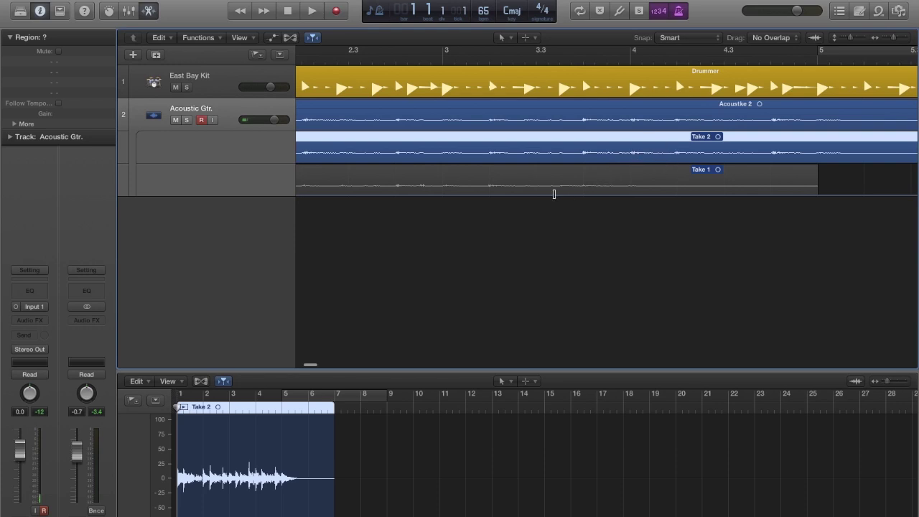
{"action": "scroll", "coordinate": [554, 194], "scroll_direction": "left", "scroll_amount": 8}
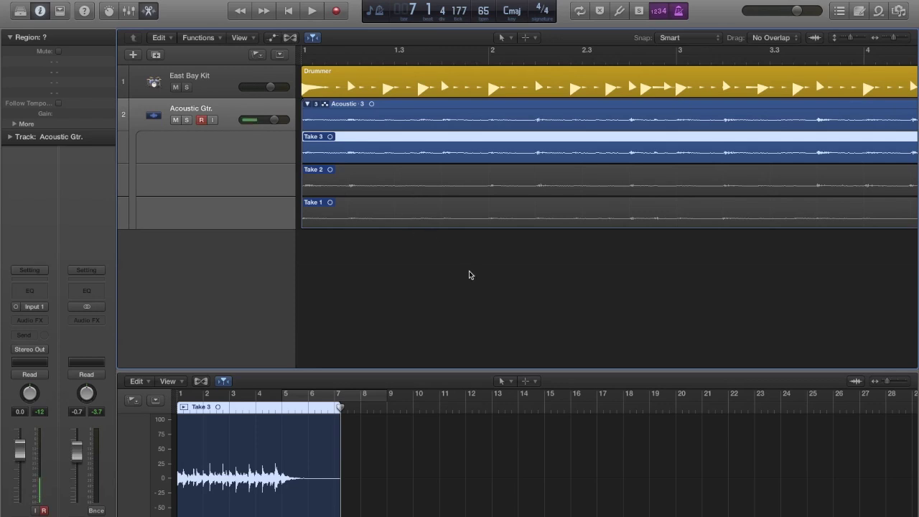
Switch the active take in the Acoustic Gtr. take folder through Take 1, Take 2 and Take 3, finishing on Take 2
{"action": "left_click", "coordinate": [471, 275]}
{"action": "left_click", "coordinate": [470, 210]}
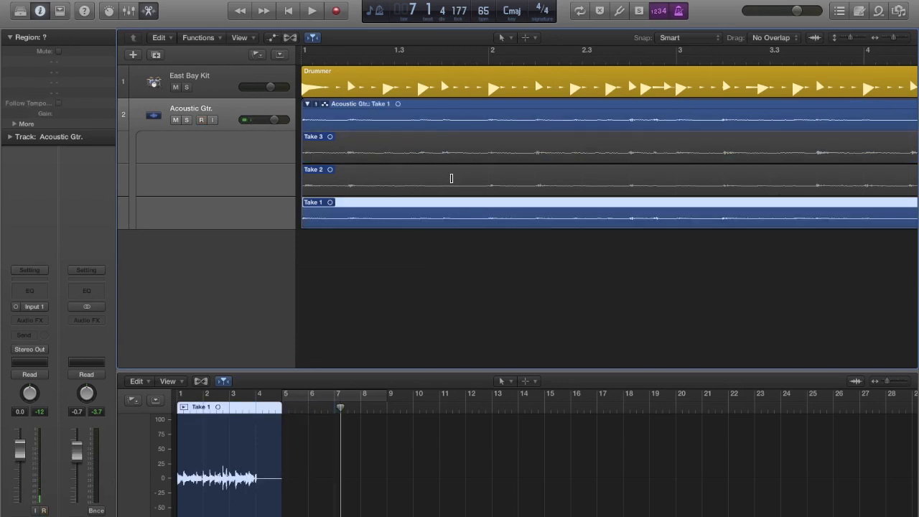
{"action": "left_click", "coordinate": [451, 178]}
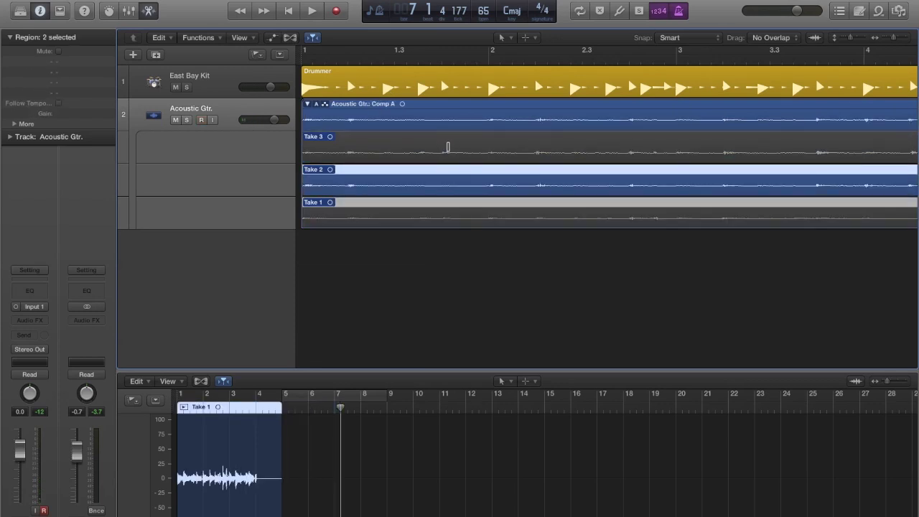
{"action": "left_click", "coordinate": [448, 148]}
{"action": "left_click", "coordinate": [436, 123]}
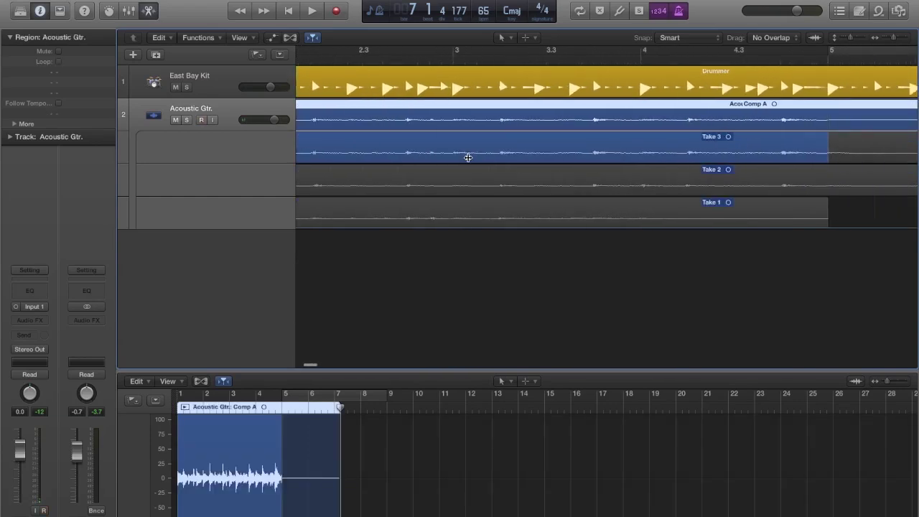
{"action": "left_click", "coordinate": [445, 183]}
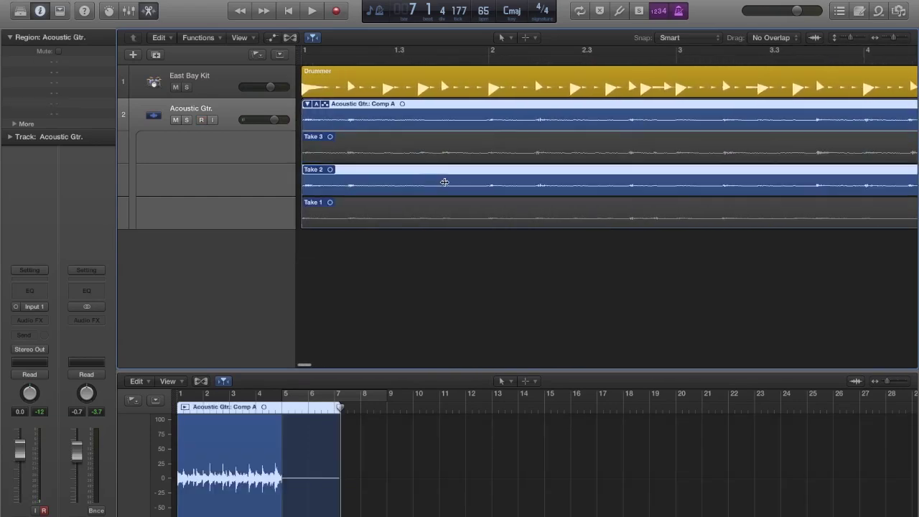
Swipe-comp the Acoustic Gtr. take folder with Take 3 for bar 1, Take 2 for bar 2, Take 1 for bar 3 and Take 3 from bar 4, and play it
{"action": "left_click_drag", "start_coordinate": [302, 147], "coordinate": [326, 147]}
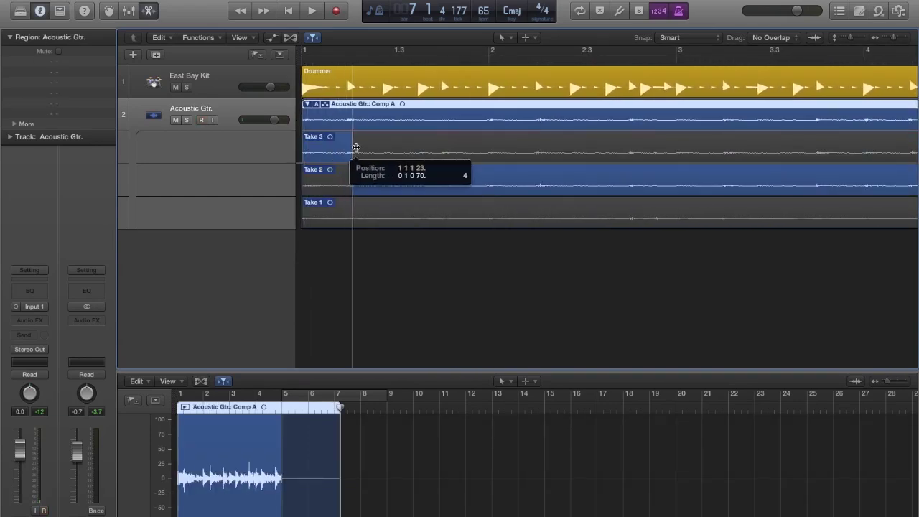
{"action": "left_click_drag", "start_coordinate": [398, 149], "coordinate": [433, 149]}
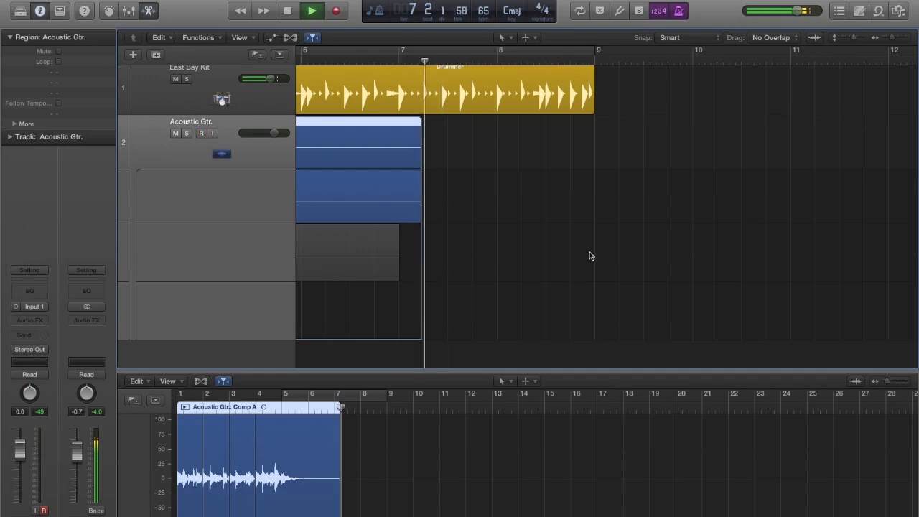
{"action": "key", "text": "space"}
{"action": "left_click", "coordinate": [591, 255]}
{"action": "scroll", "coordinate": [591, 255], "scroll_direction": "left", "scroll_amount": 7}
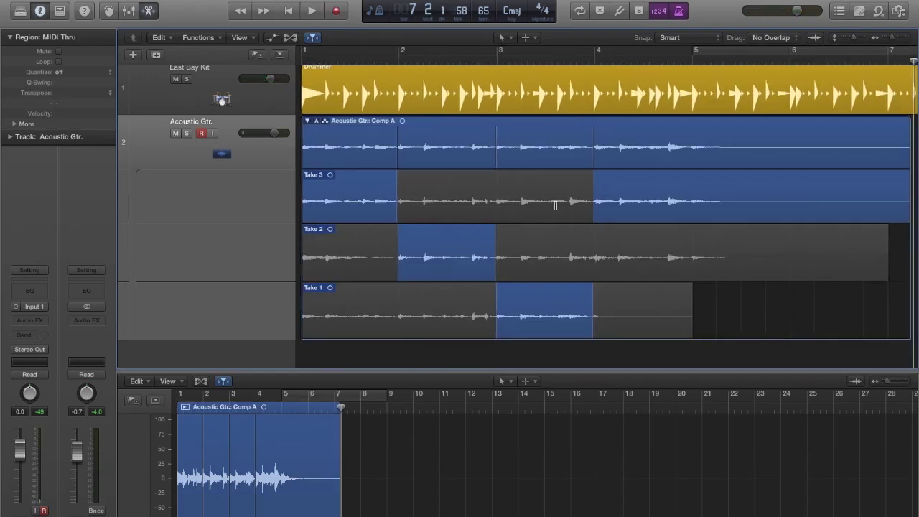
Flatten Comp A of the Acoustic Gtr. take folder into separate regions, and inspect the crossfades at the joins up close
{"action": "left_click", "coordinate": [317, 123]}
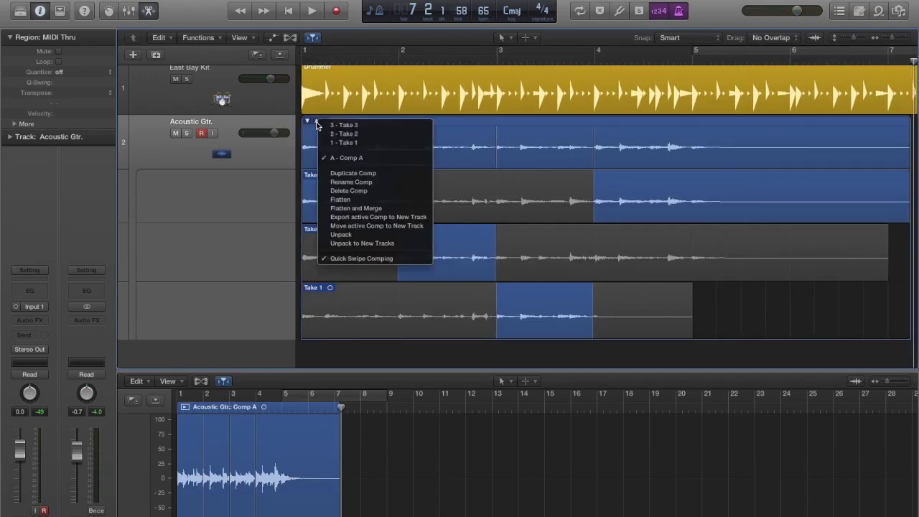
{"action": "left_click", "coordinate": [350, 200]}
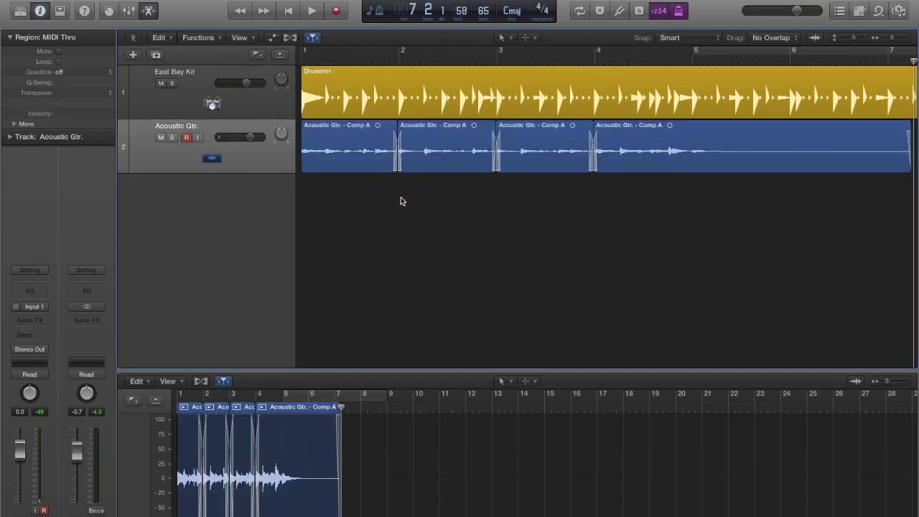
{"action": "key", "text": "z"}
{"action": "scroll", "coordinate": [419, 175], "scroll_direction": "right", "scroll_amount": 10}
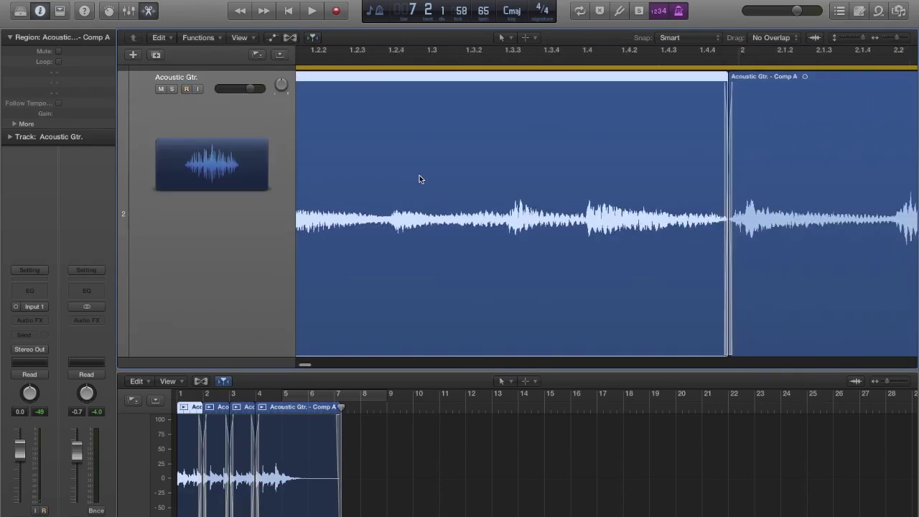
{"action": "scroll", "coordinate": [420, 179], "scroll_direction": "right", "scroll_amount": 15}
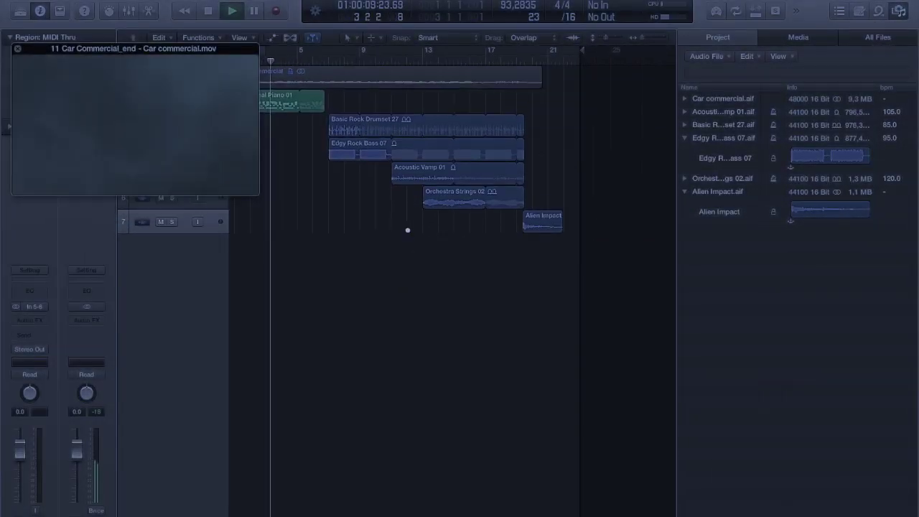
{"action": "scroll", "coordinate": [408, 229], "scroll_direction": "up", "scroll_amount": 5}
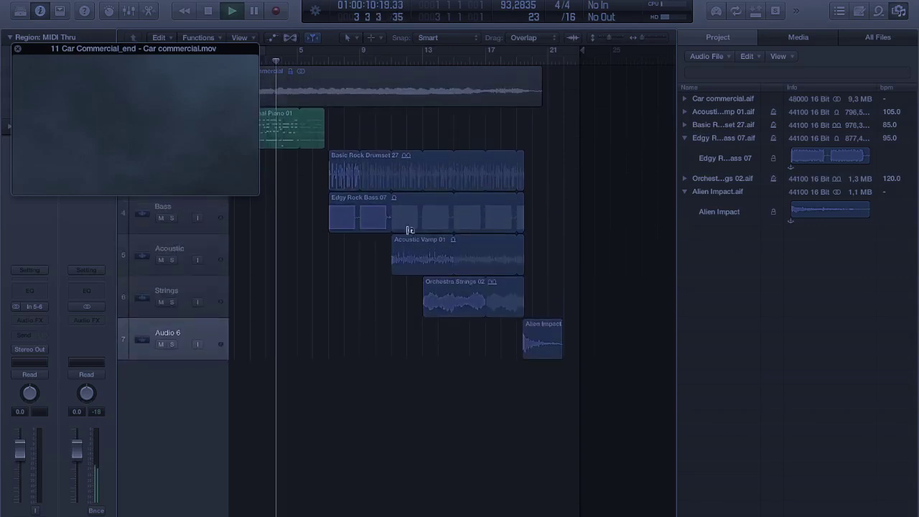
{"action": "scroll", "coordinate": [408, 230], "scroll_direction": "right", "scroll_amount": 5}
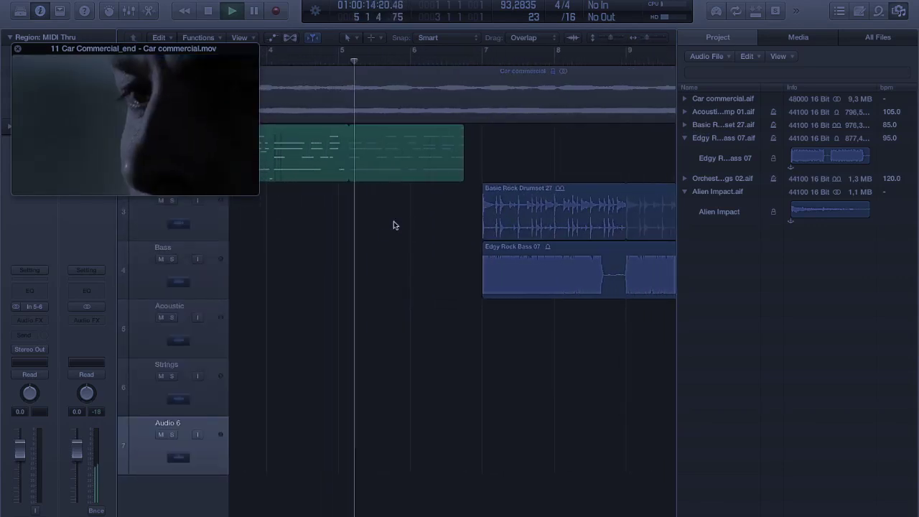